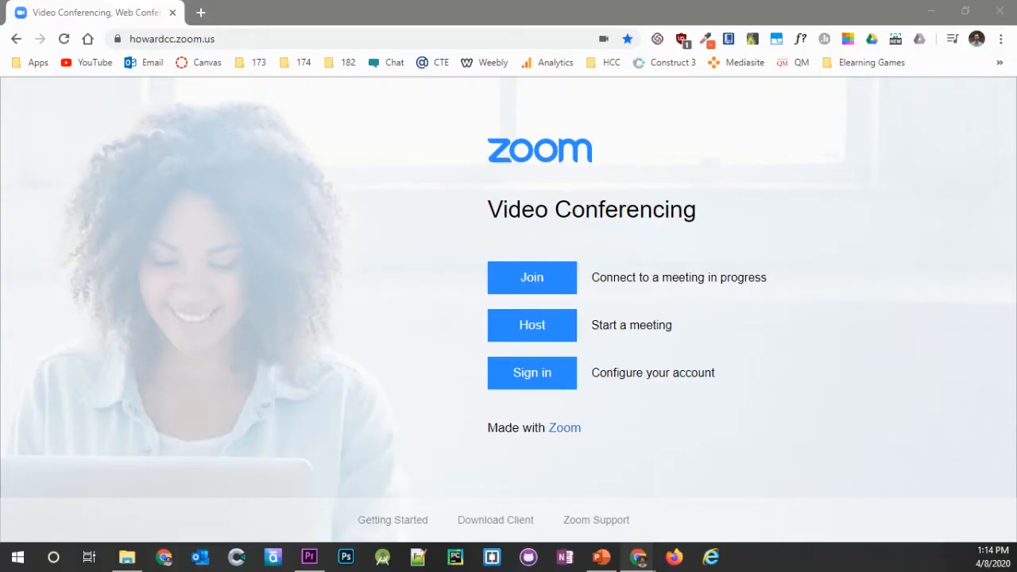
# Sign in to the Zoom account with Google
pyautogui.click(546, 387)
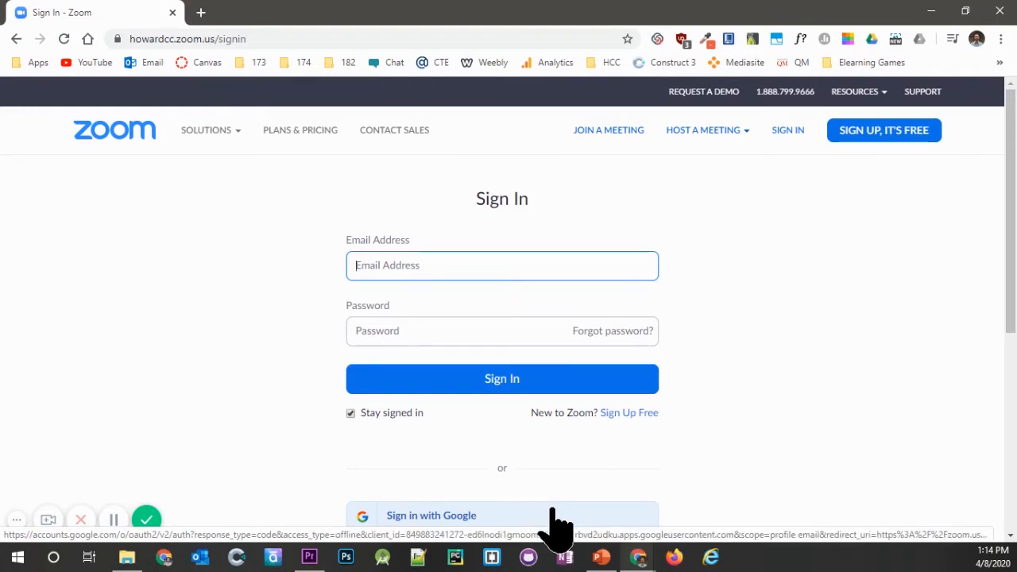
pyautogui.click(555, 513)
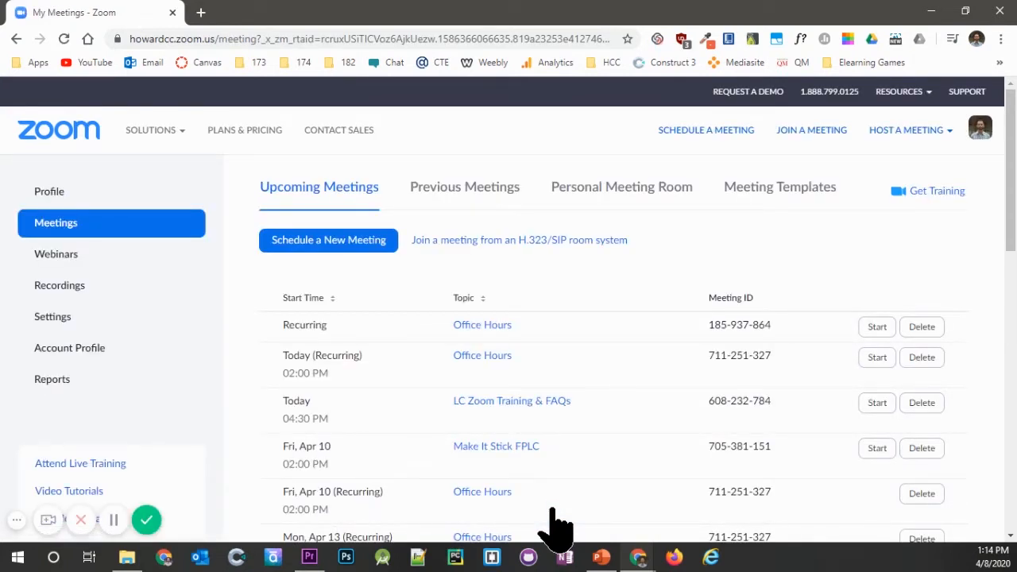
# Turn on Polling in the account's In Meeting (Basic) settings
pyautogui.click(64, 322)
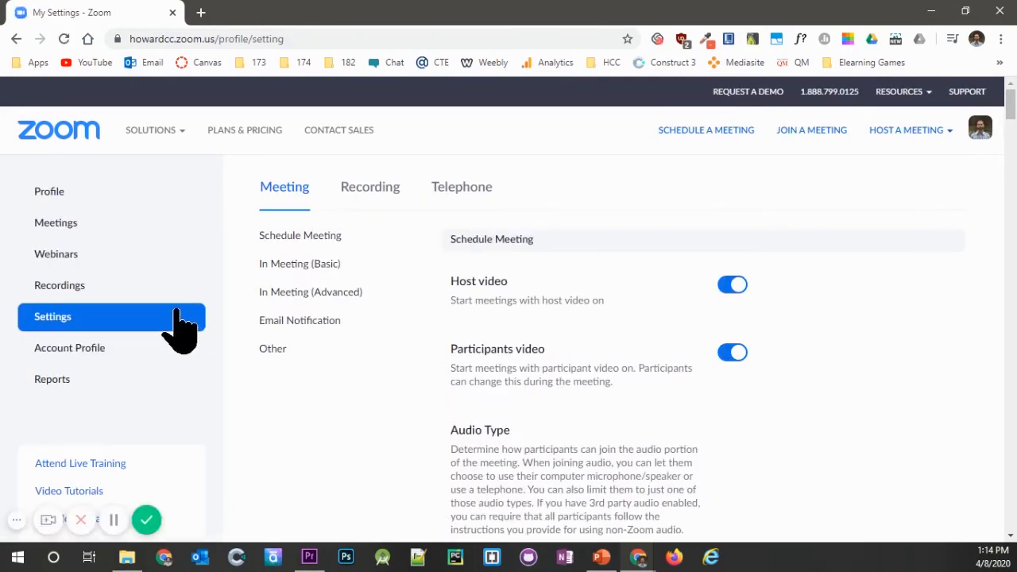
pyautogui.click(271, 268)
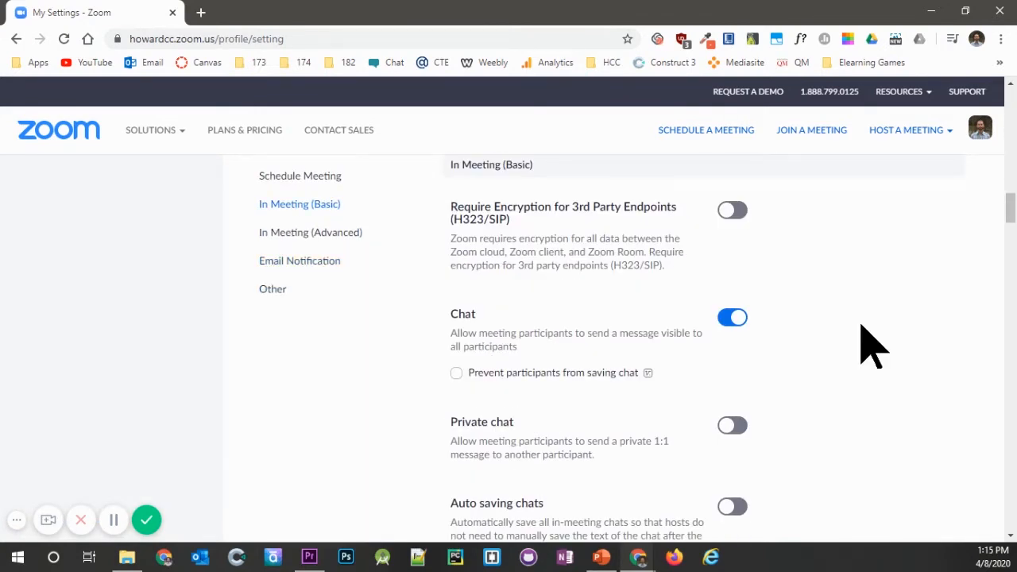
pyautogui.scroll(-6, 858, 349)
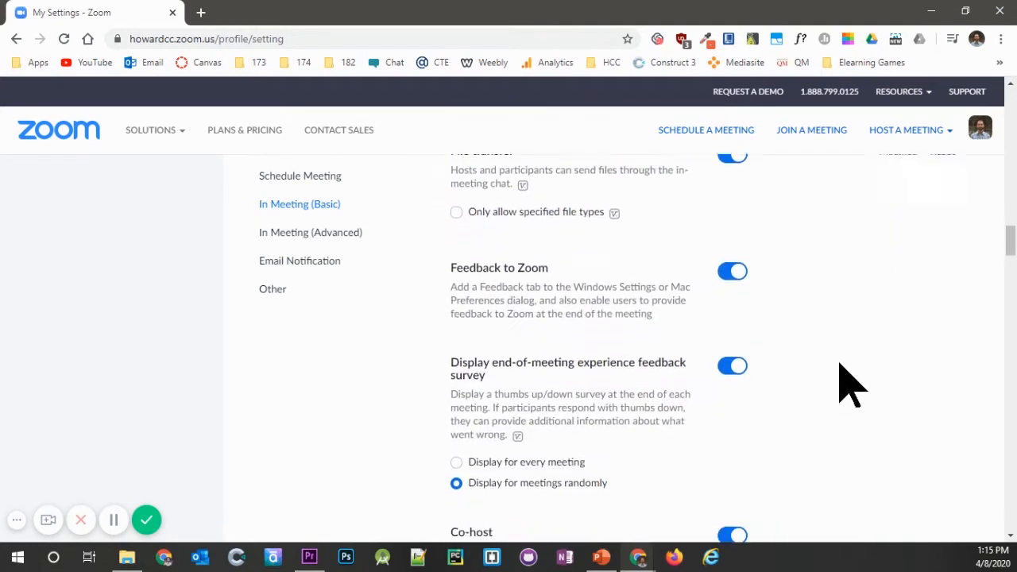
pyautogui.scroll(-4, 841, 366)
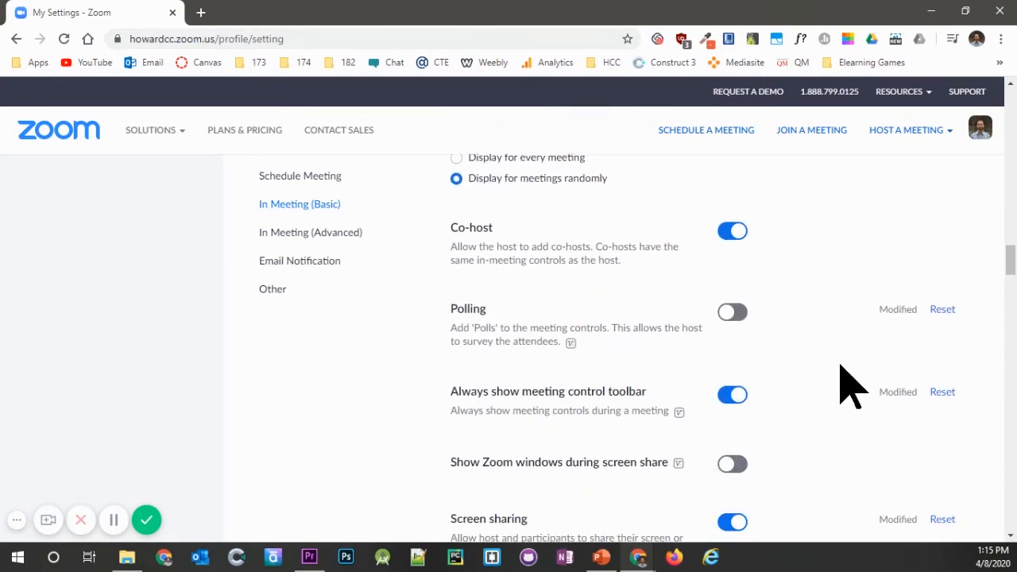
pyautogui.click(739, 316)
# Schedule a new meeting, keeping the default topic "My Meeting" and all default options, and save it
pyautogui.click(718, 131)
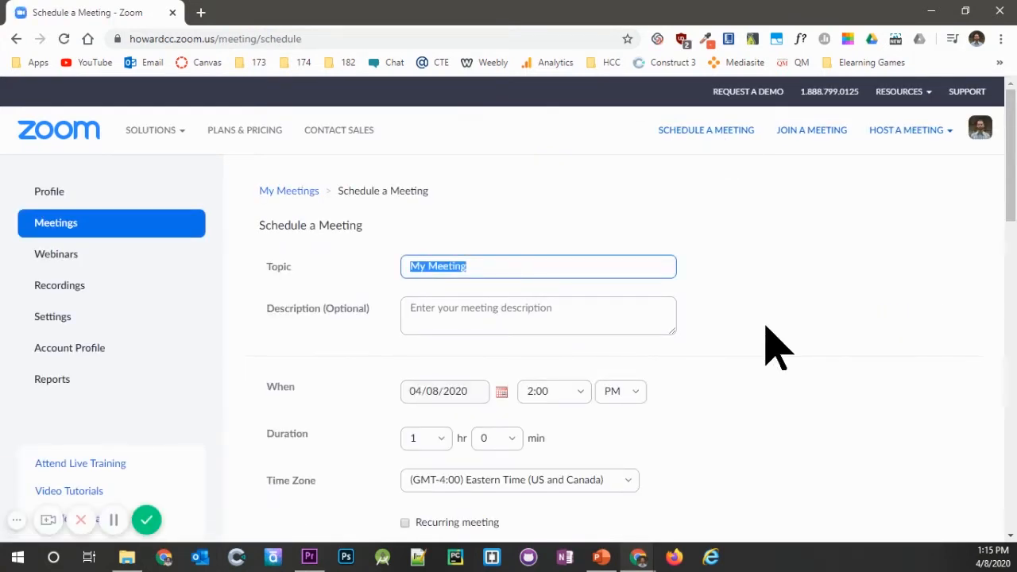
pyautogui.scroll(-1, 775, 347)
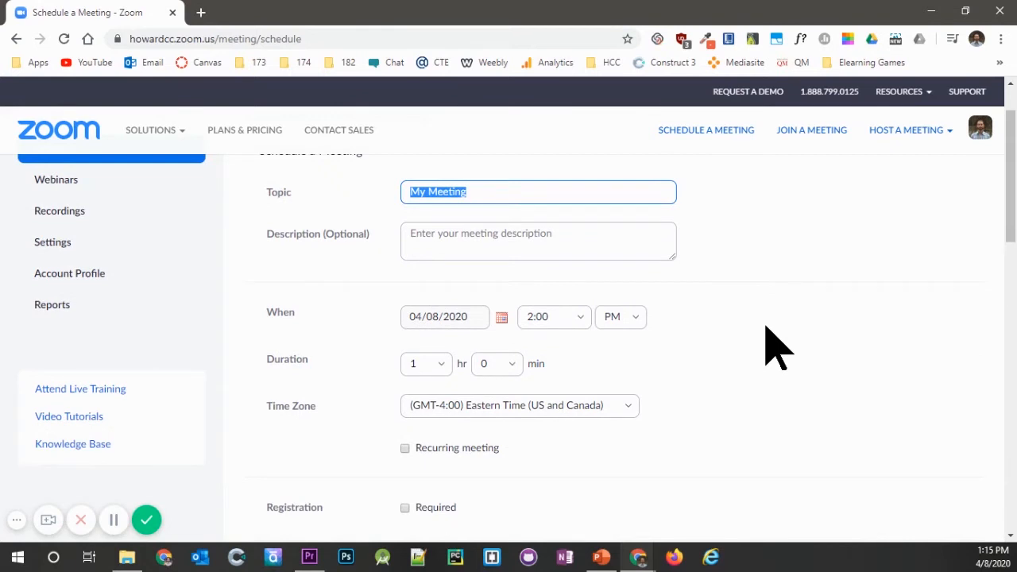
pyautogui.scroll(-6, 775, 347)
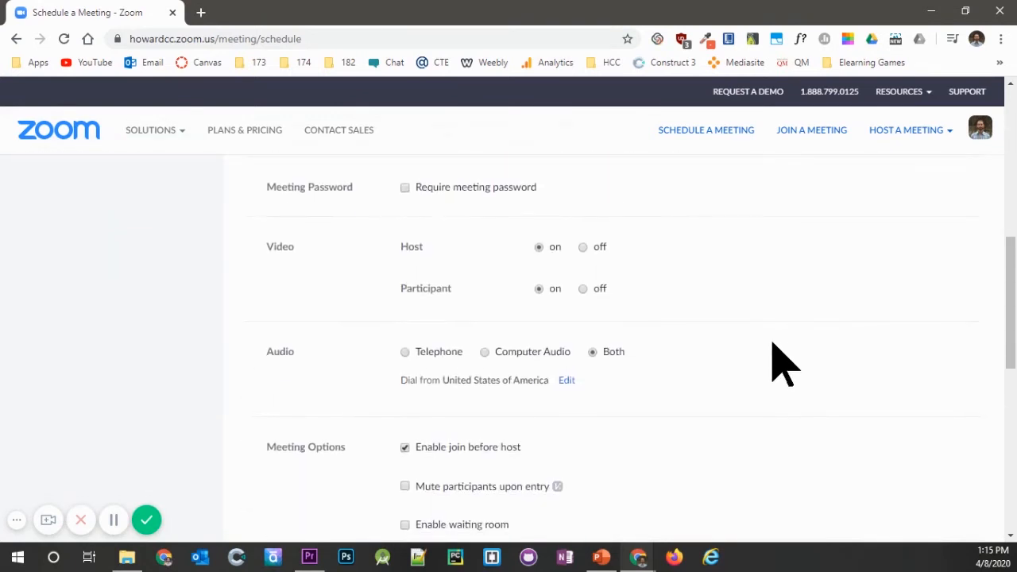
pyautogui.scroll(-4, 774, 340)
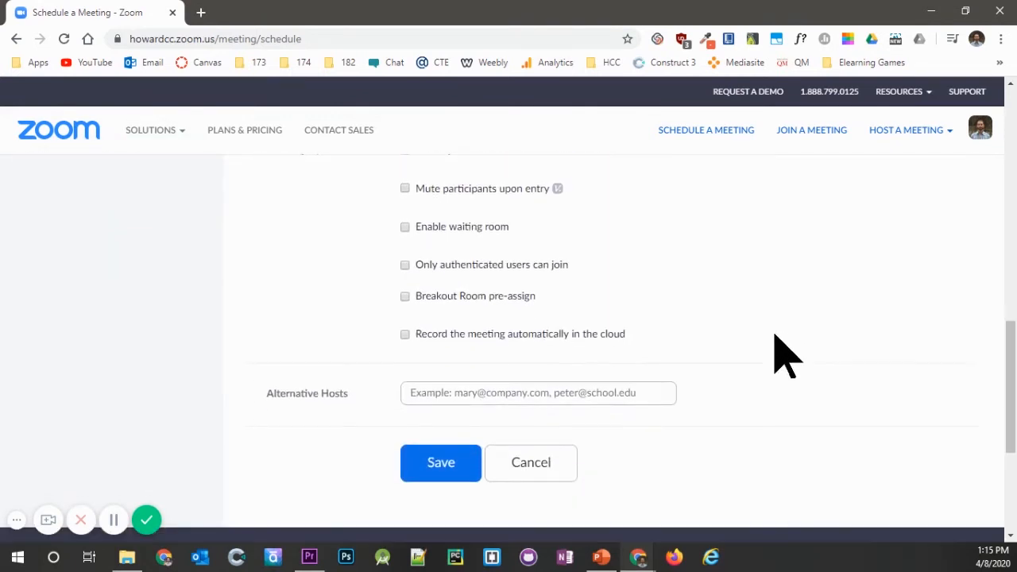
pyautogui.click(430, 468)
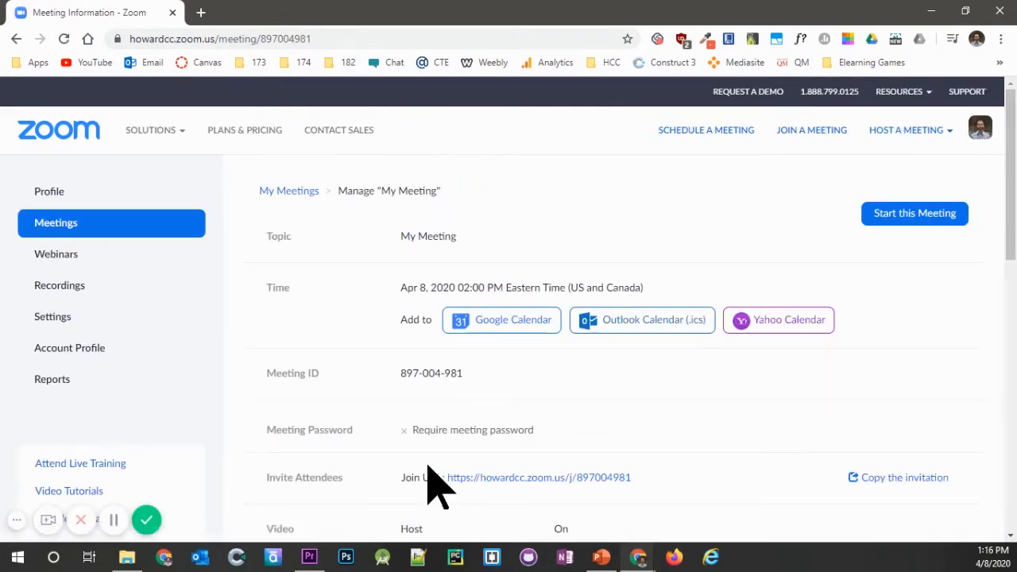
# Start the scheduled meeting in the Zoom Meetings application and begin adding a poll question from within it
pyautogui.click(914, 223)
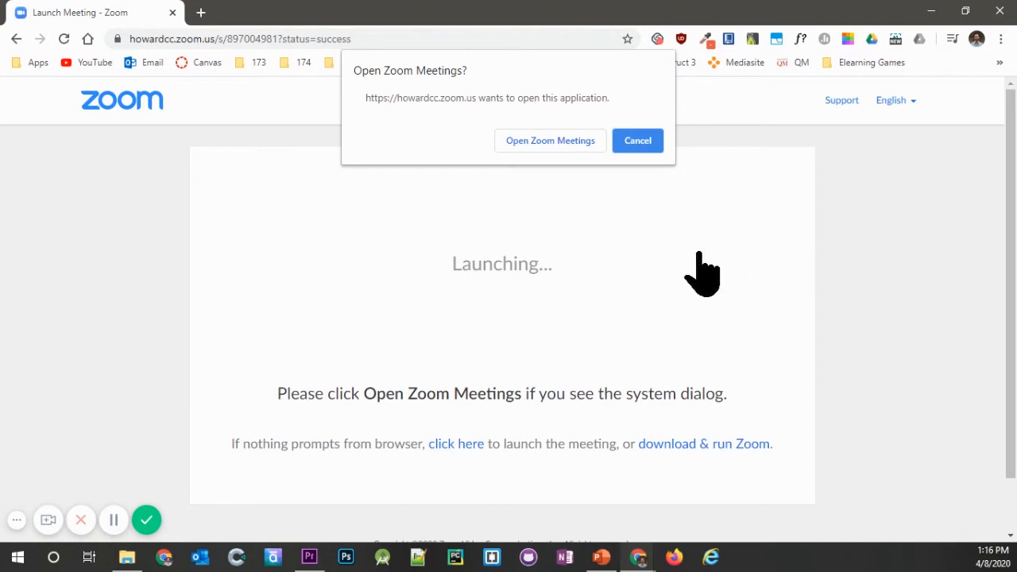
pyautogui.click(537, 142)
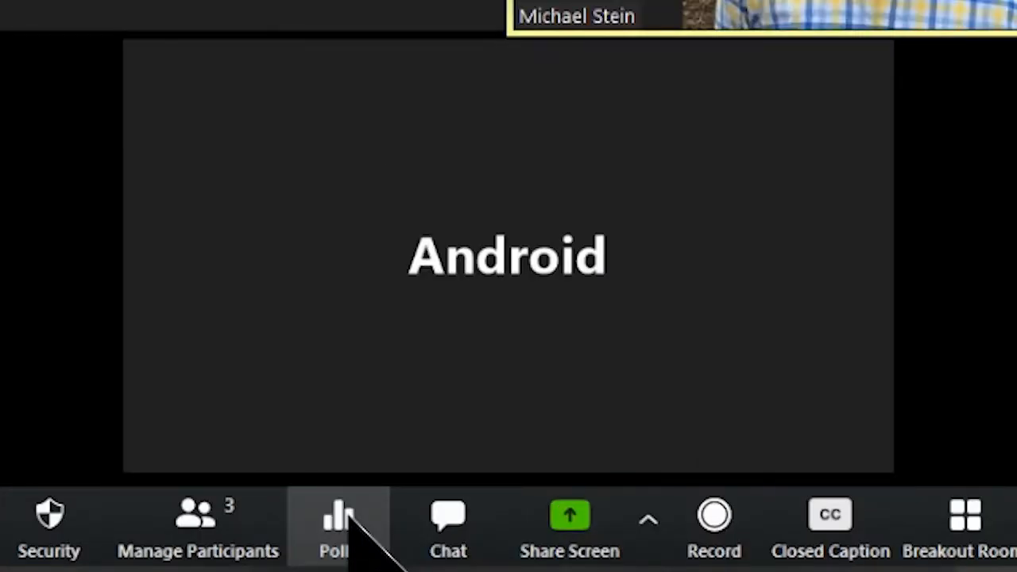
pyautogui.click(344, 518)
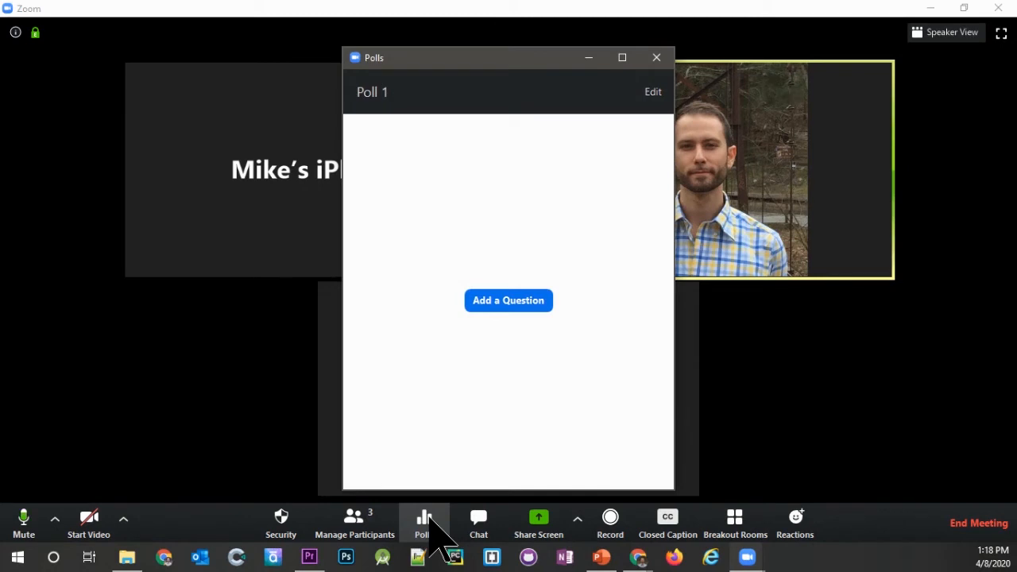
pyautogui.click(509, 301)
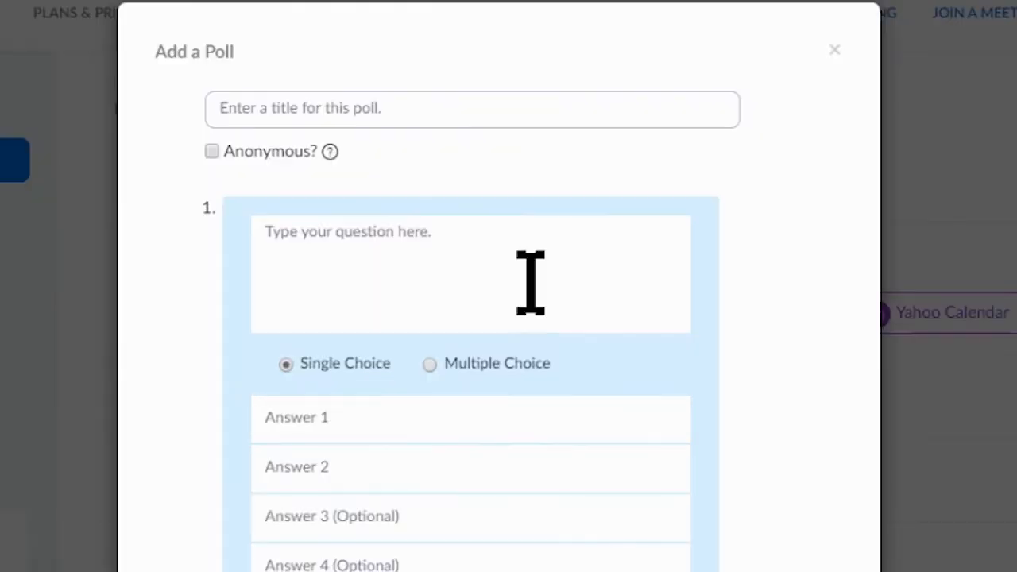
# Title the poll "Question 1" and enter "What is the best time for us to meet?" as its first question
pyautogui.click(529, 117)
pyautogui.write('Question 1')
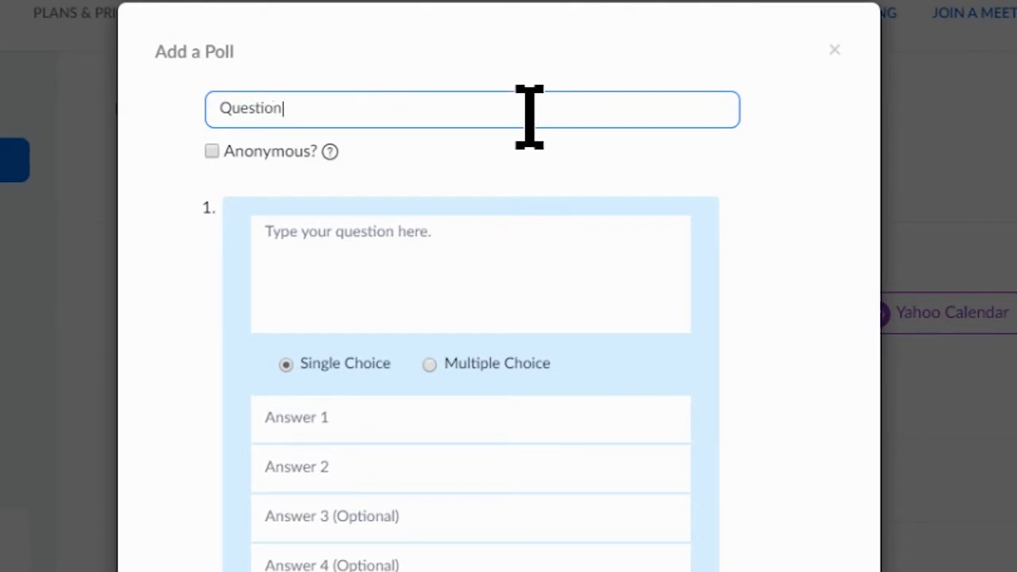
pyautogui.click(503, 245)
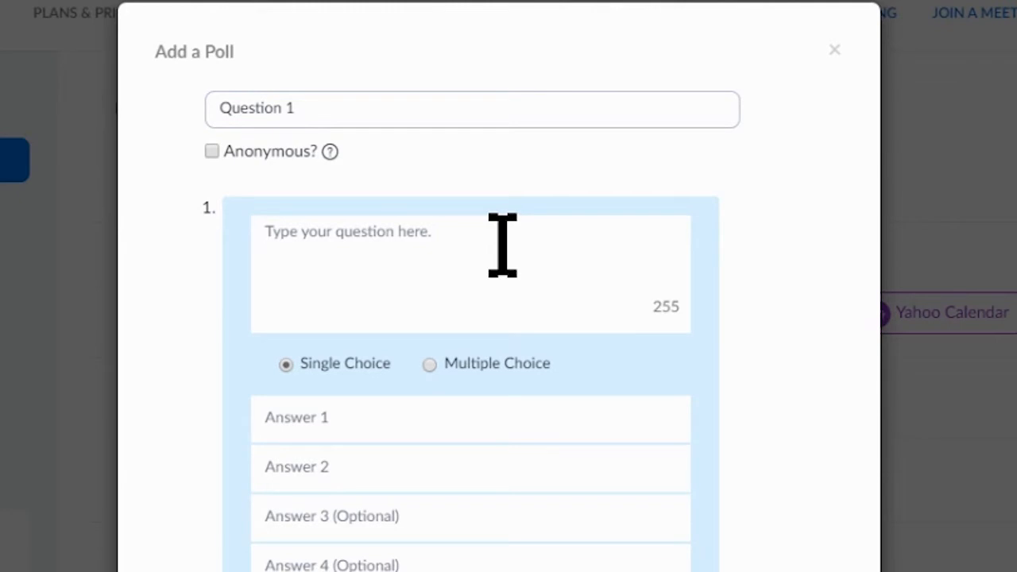
pyautogui.write('What is the best time for us to meet?')
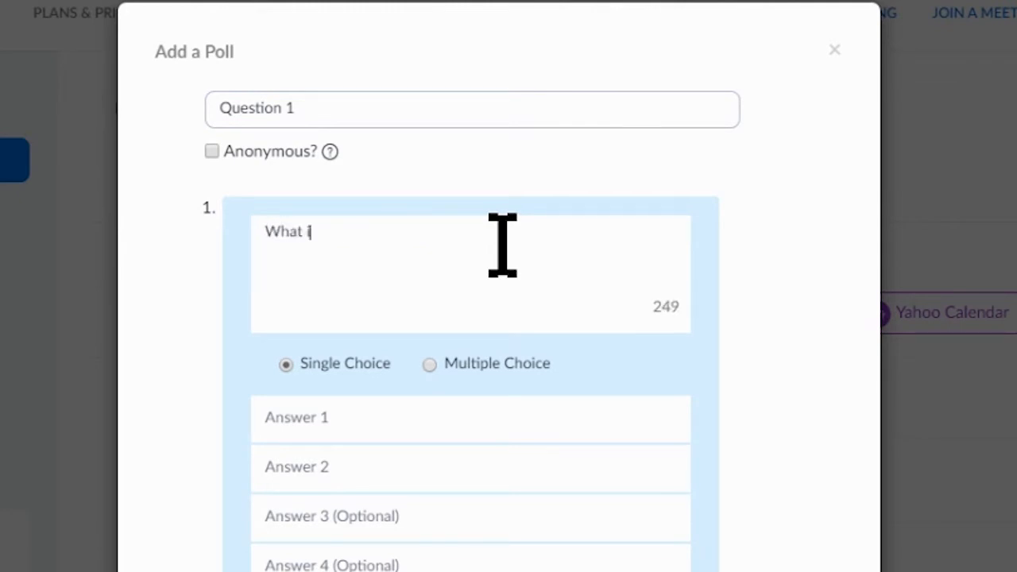
# Make the first question Multiple Choice with the answers 7:00AM, 9:00AM, 11:00AM, 1:00PM and 3:00PM
pyautogui.scroll(-2, 390, 278)
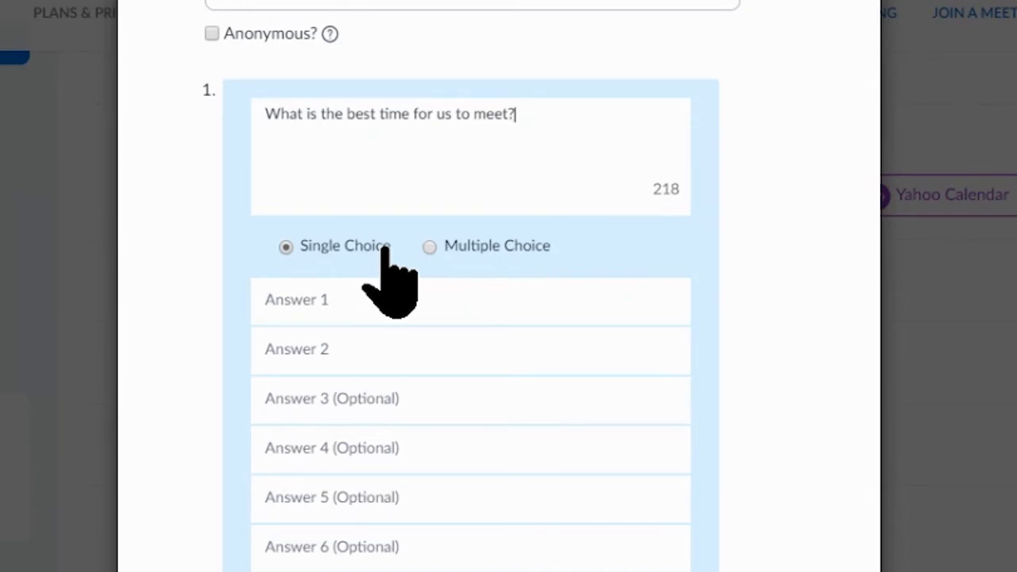
pyautogui.click(428, 249)
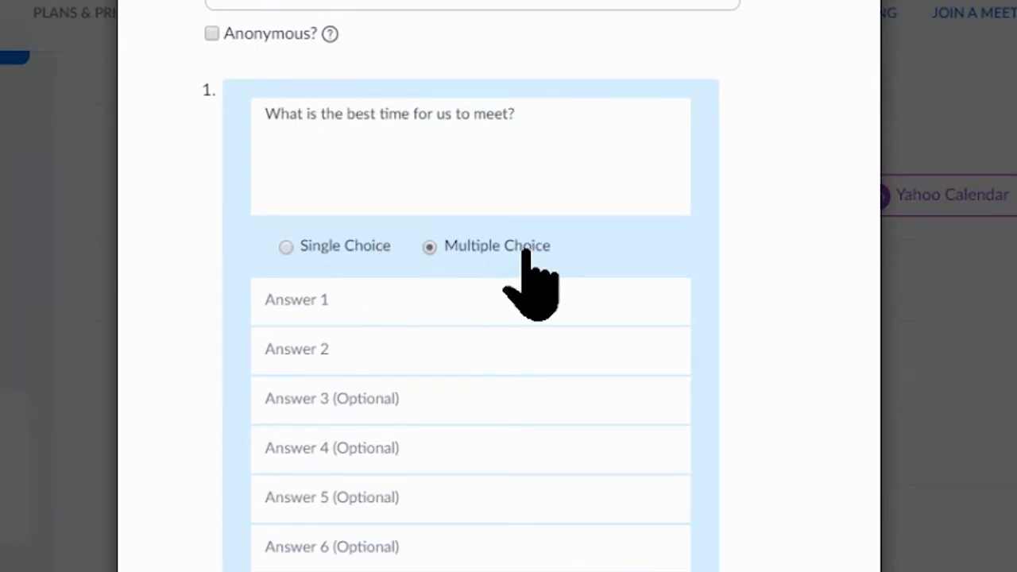
pyautogui.click(499, 301)
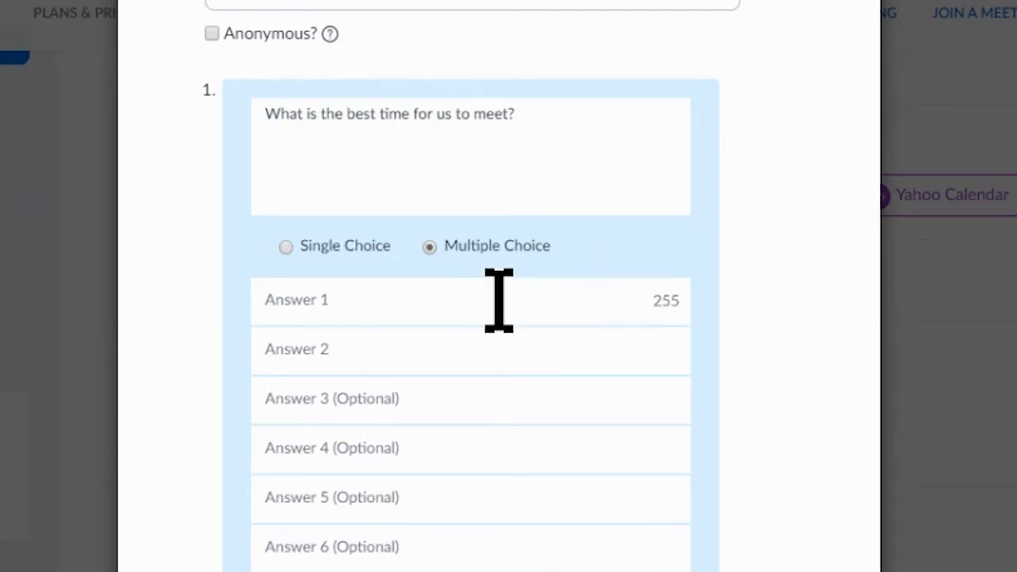
pyautogui.write('7')
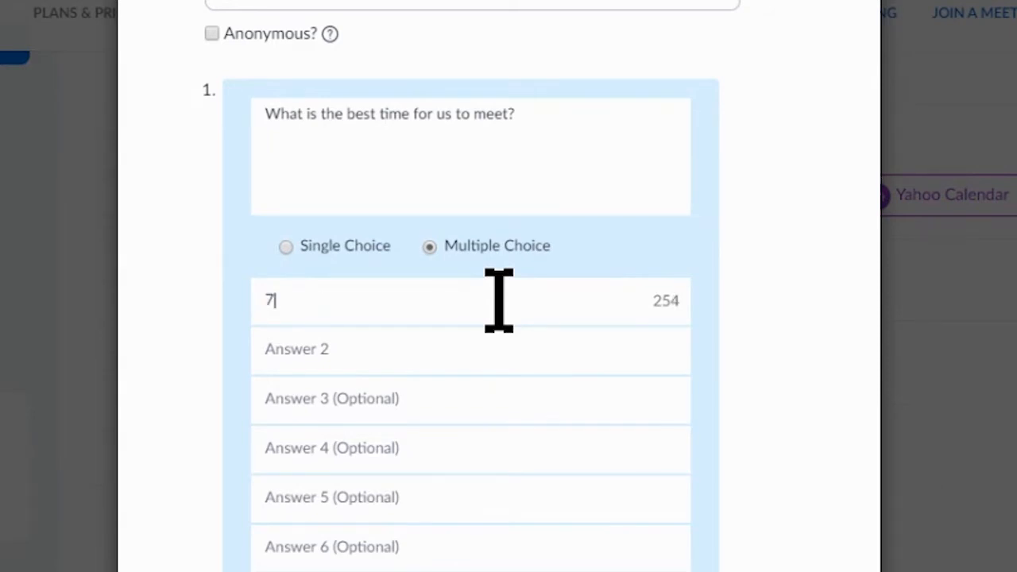
pyautogui.write(':00AM')
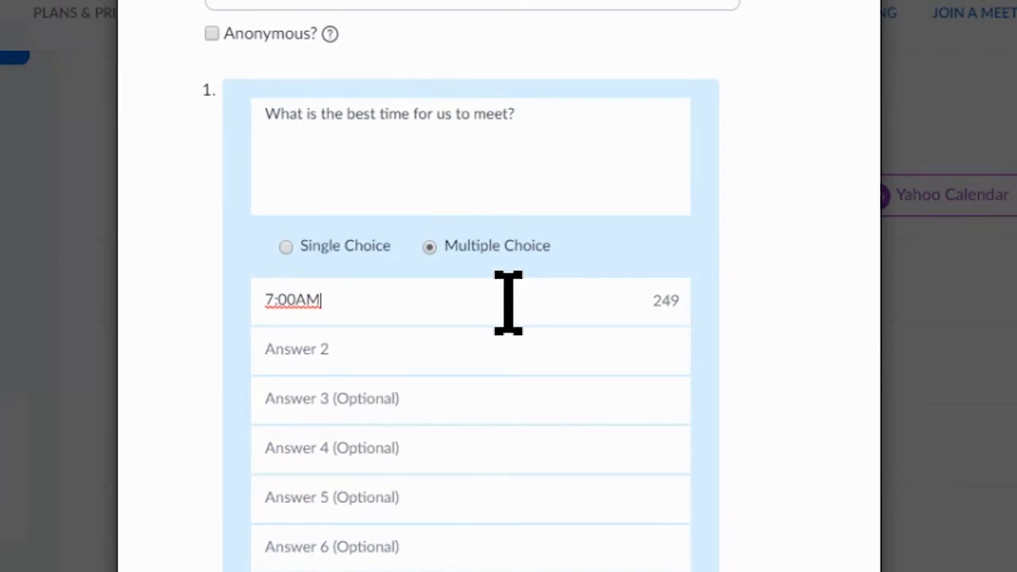
pyautogui.click(484, 357)
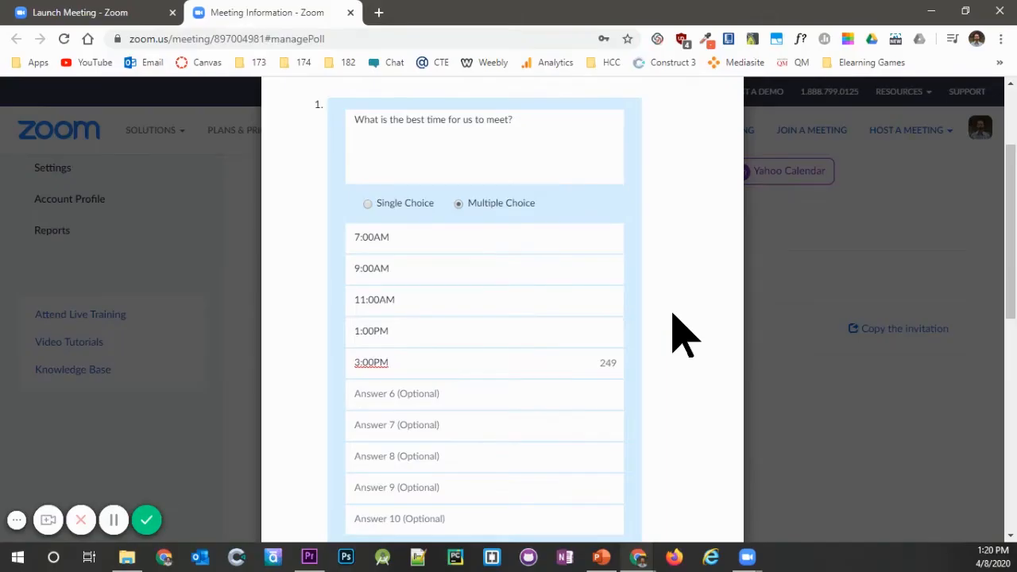
# Add a second question to the poll reading "How would you like to use this time?"
pyautogui.scroll(-2, 673, 315)
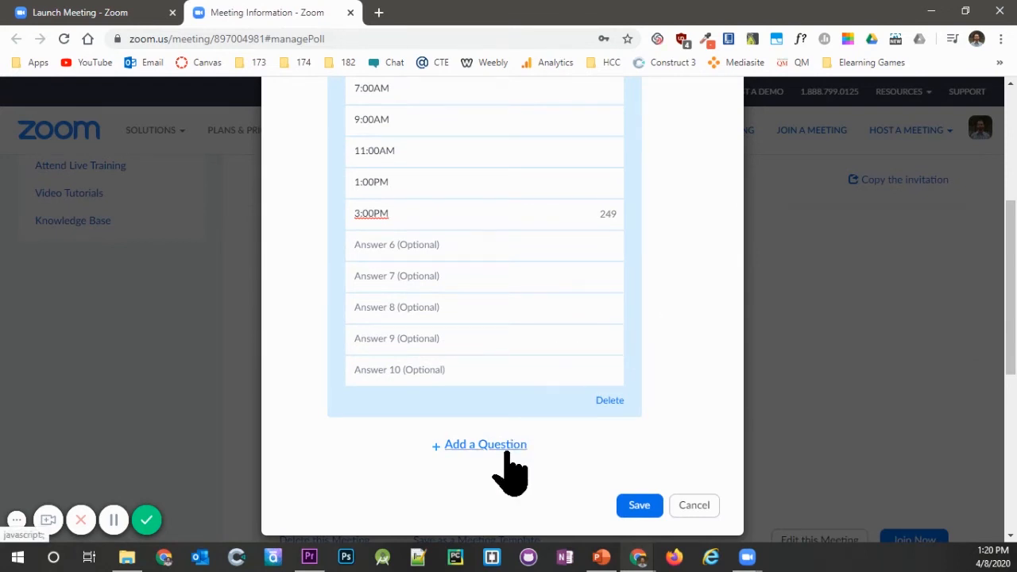
pyautogui.click(629, 502)
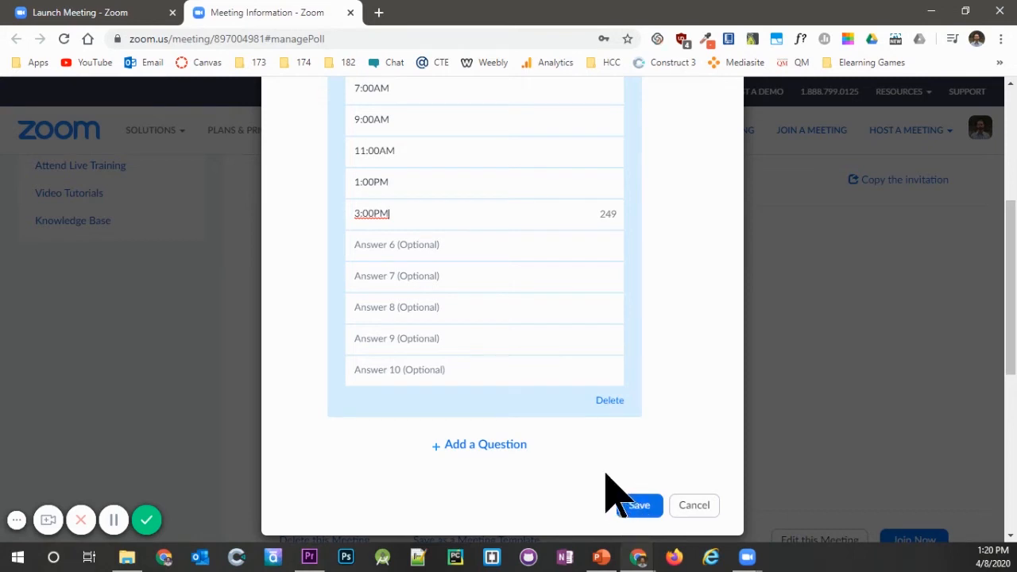
pyautogui.click(497, 450)
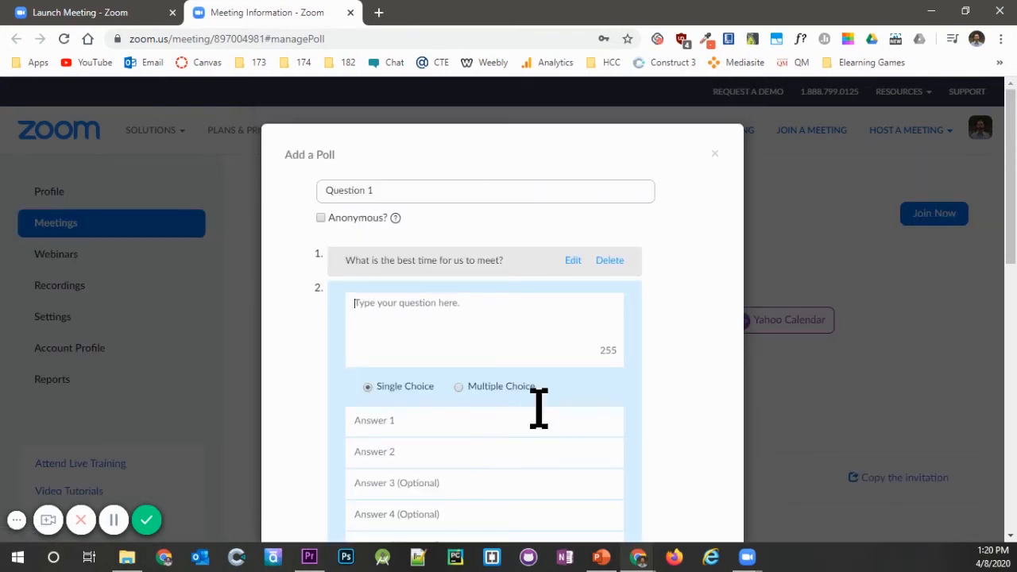
pyautogui.click(432, 316)
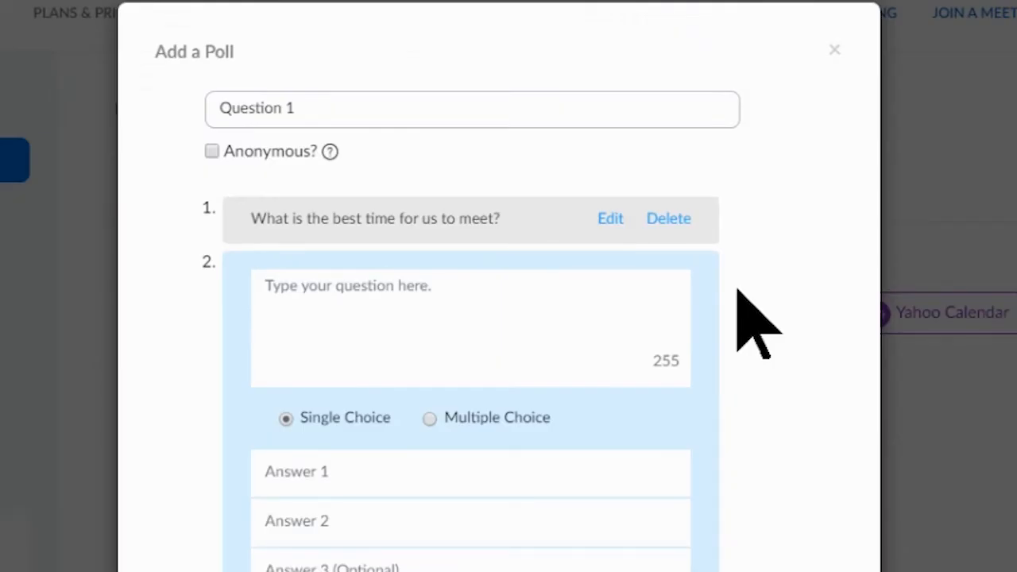
pyautogui.write('How would you like to use this time?')
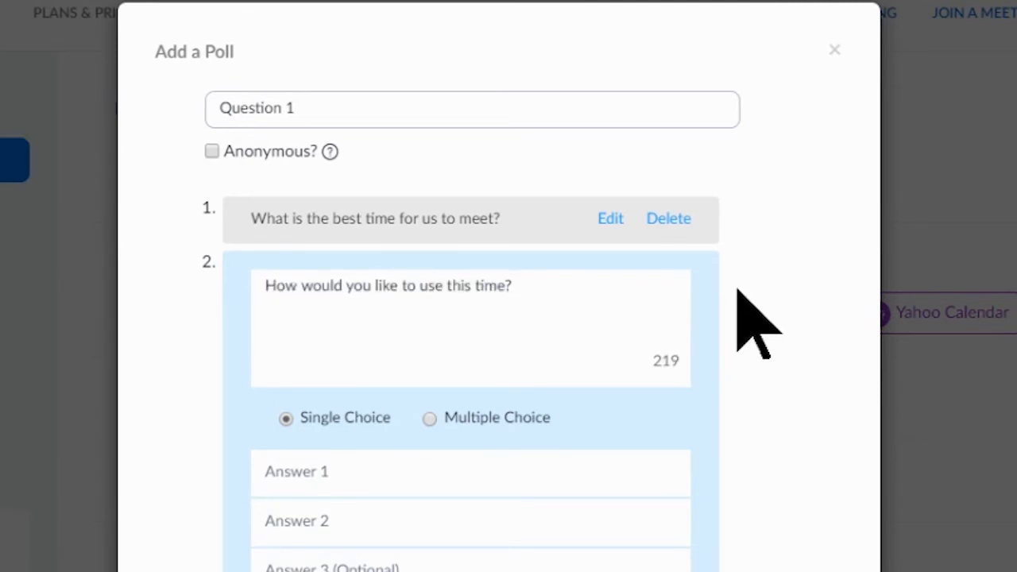
# Enter Q&A, Review, Lecture and Discussion as the second question's answers and save the poll
pyautogui.scroll(-3, 738, 291)
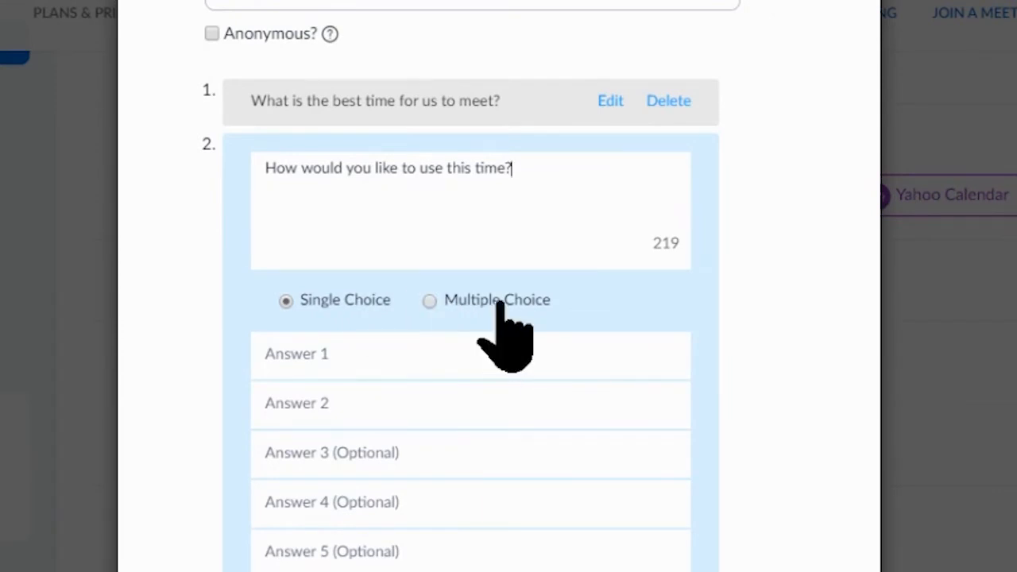
pyautogui.click(432, 353)
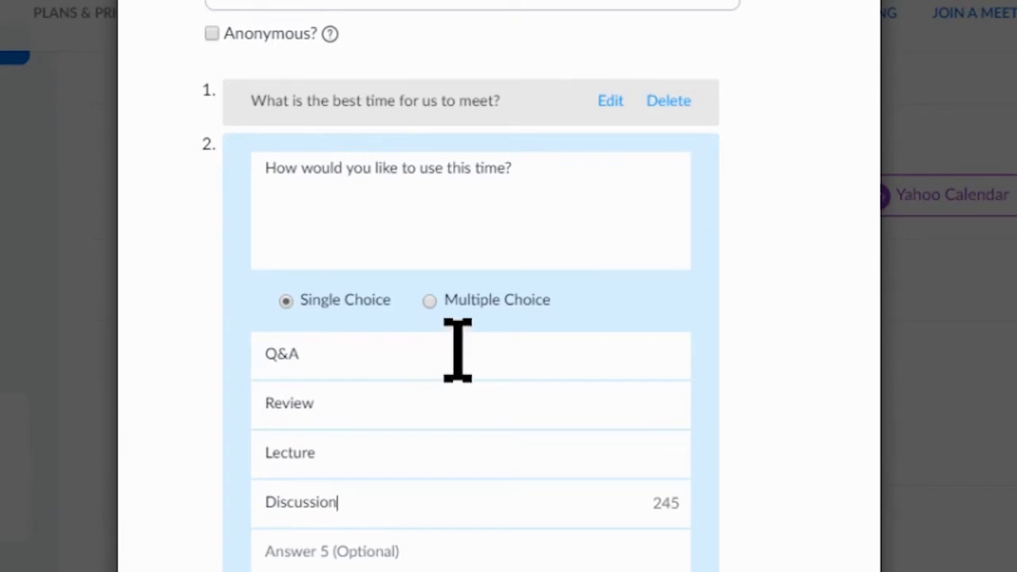
pyautogui.scroll(-7, 457, 350)
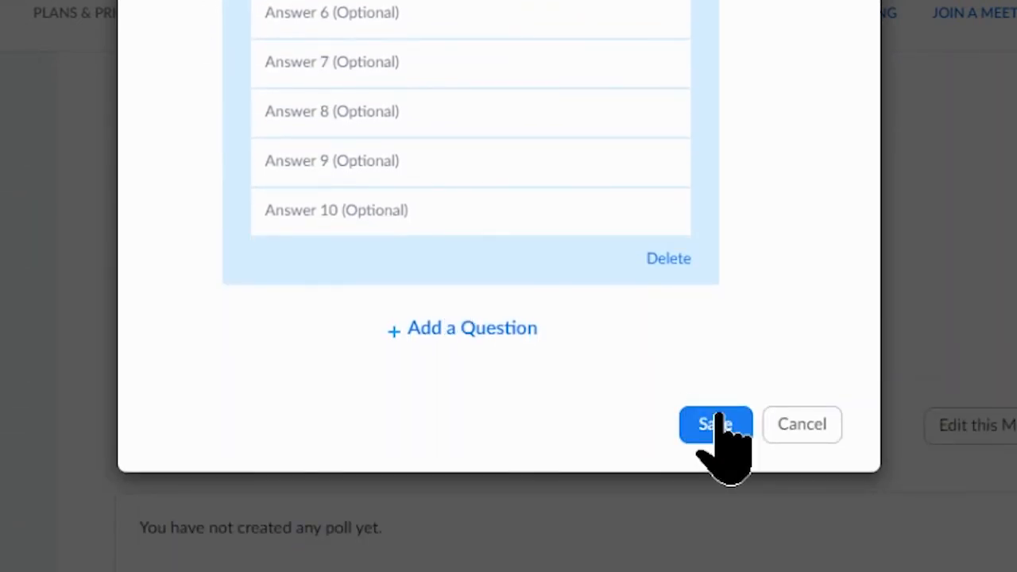
pyautogui.click(719, 422)
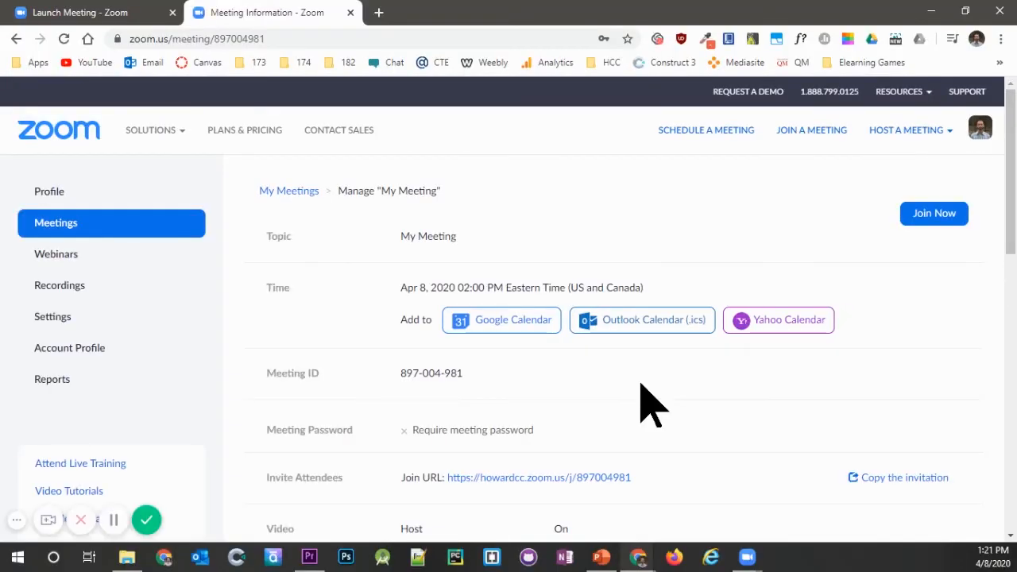
# Return to the Zoom meeting window and launch the "Question 1" poll for the attendees
pyautogui.click(937, 15)
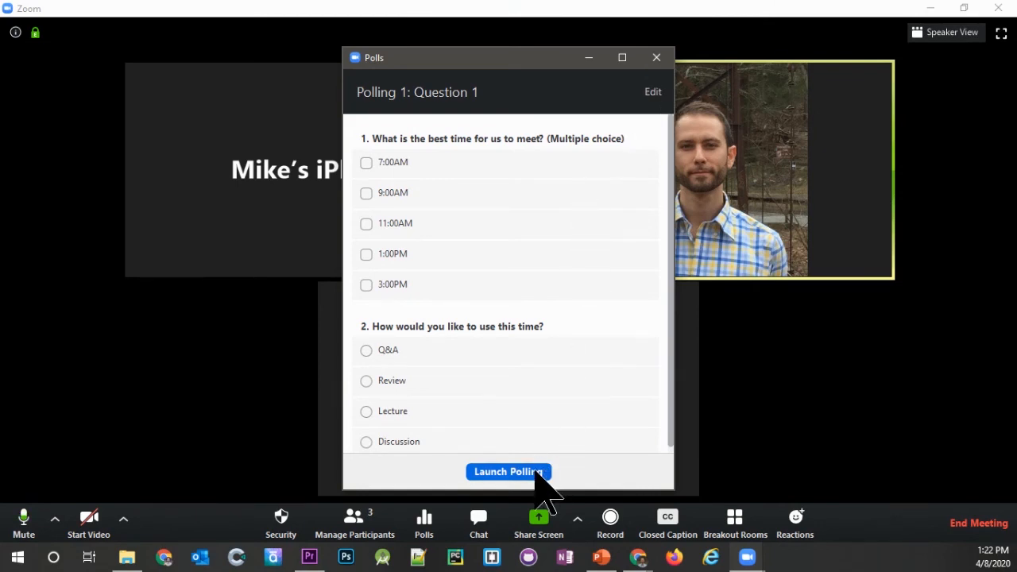
pyautogui.click(536, 470)
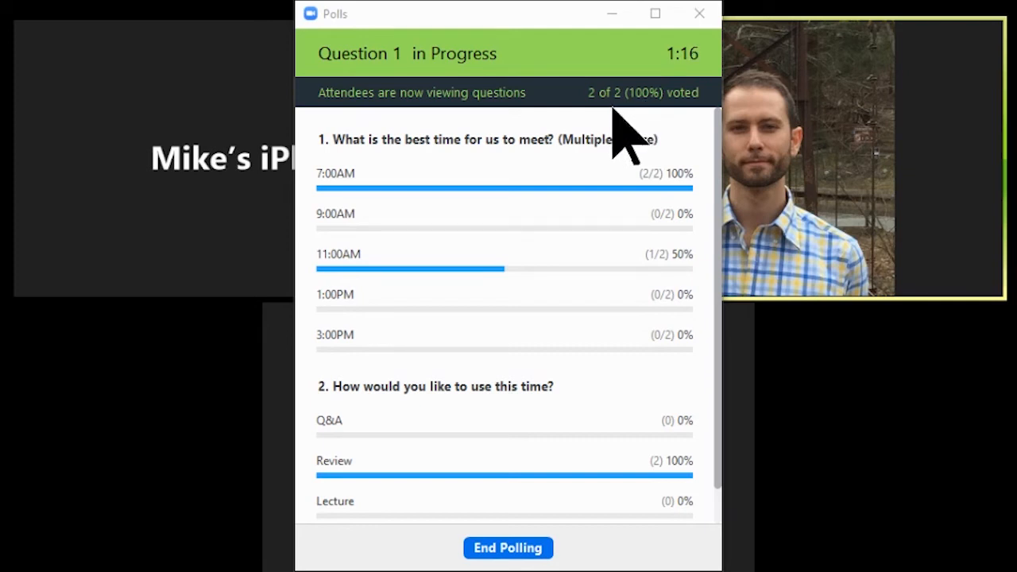
# End the running "Question 1" poll, review the answers to both questions and share the results with the attendees
pyautogui.click(506, 547)
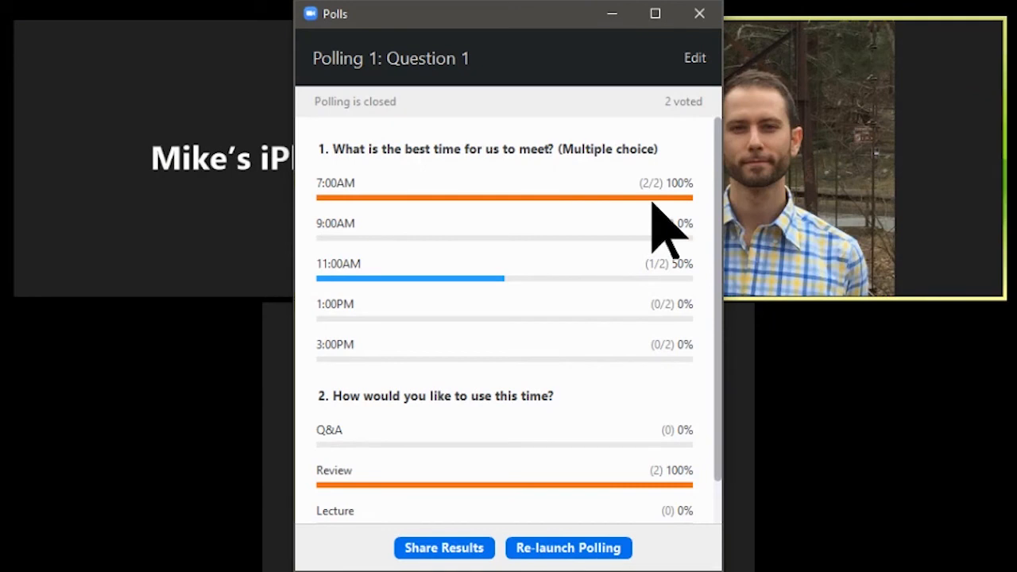
pyautogui.scroll(-1, 652, 203)
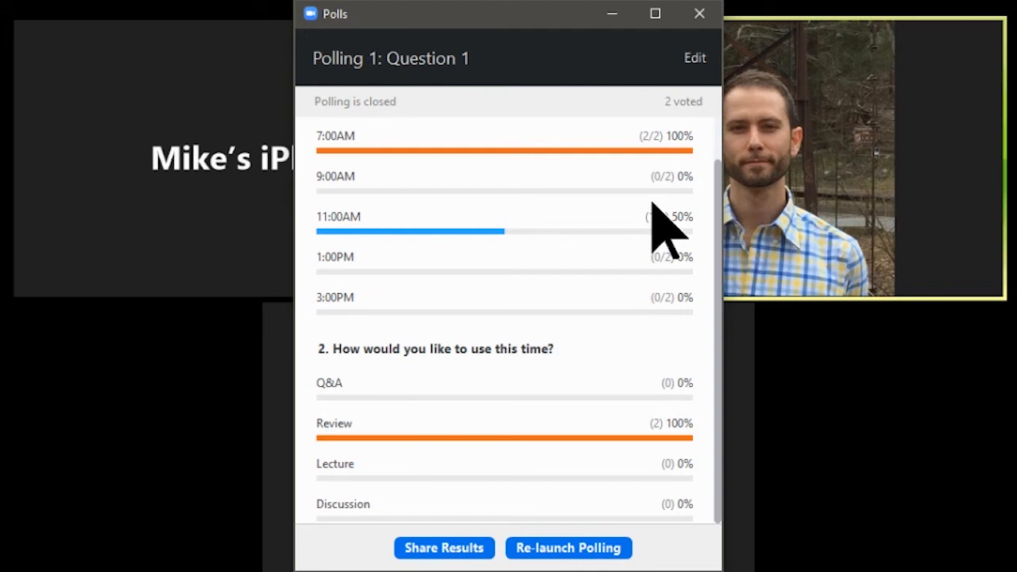
pyautogui.click(448, 549)
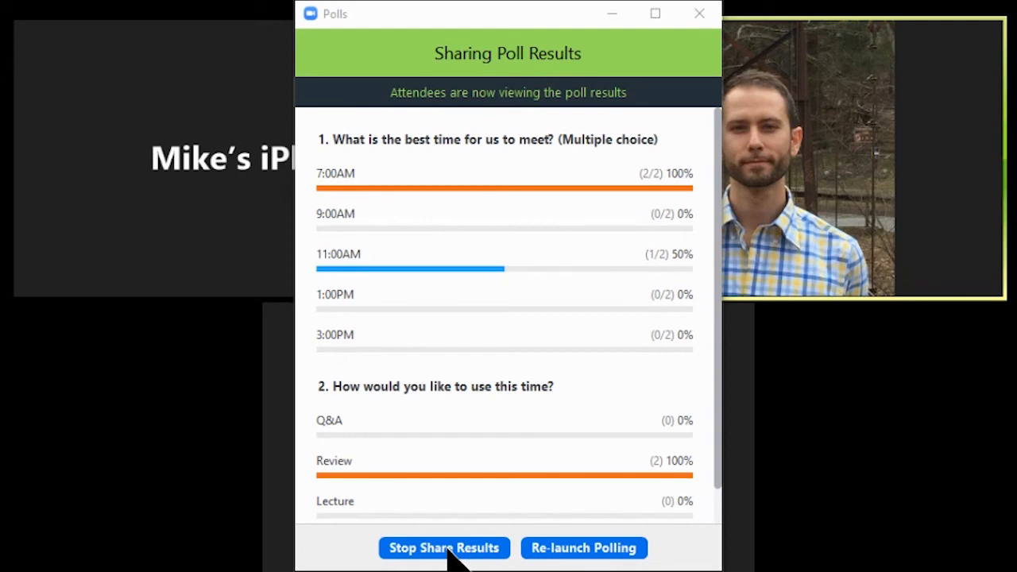
# Stop sharing the poll results with the attendees and close the poll window
pyautogui.click(448, 552)
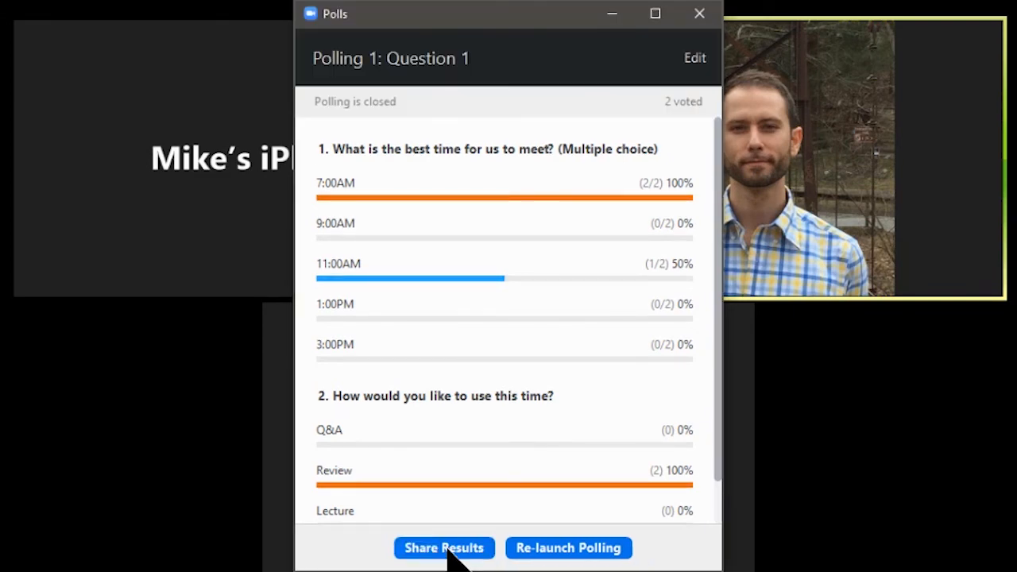
pyautogui.click(701, 14)
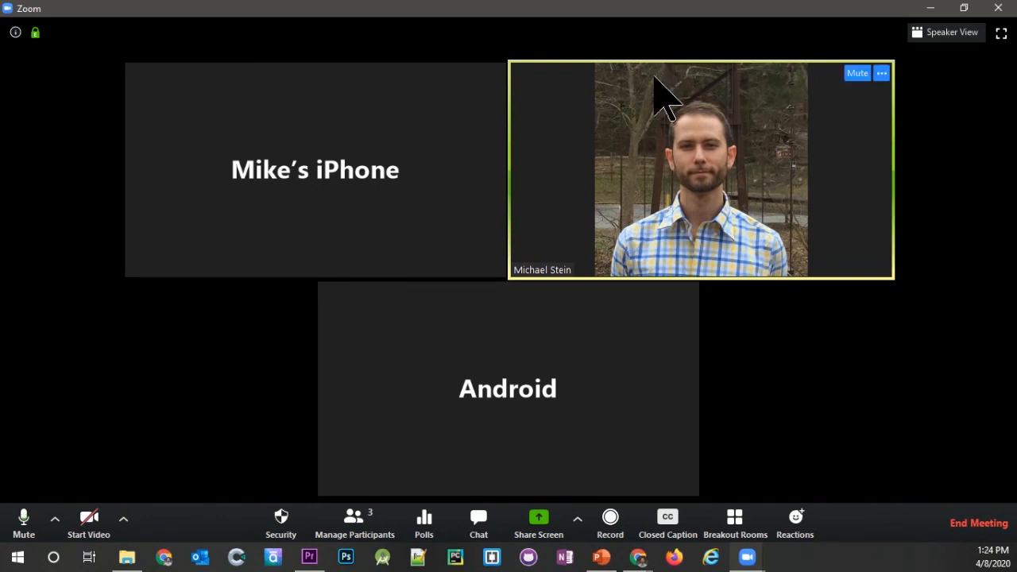
# Reopen the meeting's polls and re-launch the "Question 1" poll, agreeing to clear the existing polling results
pyautogui.click(433, 525)
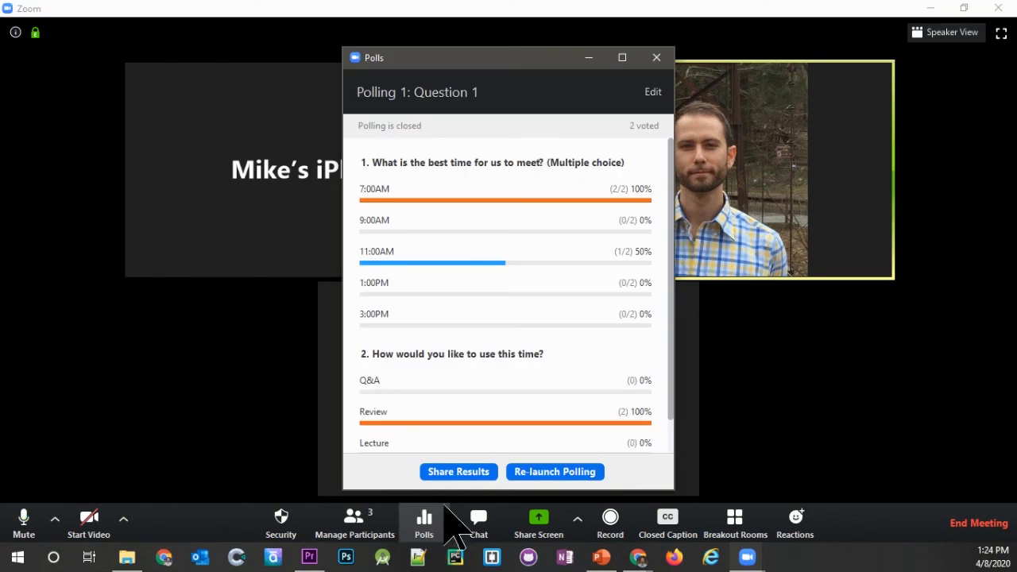
pyautogui.click(542, 477)
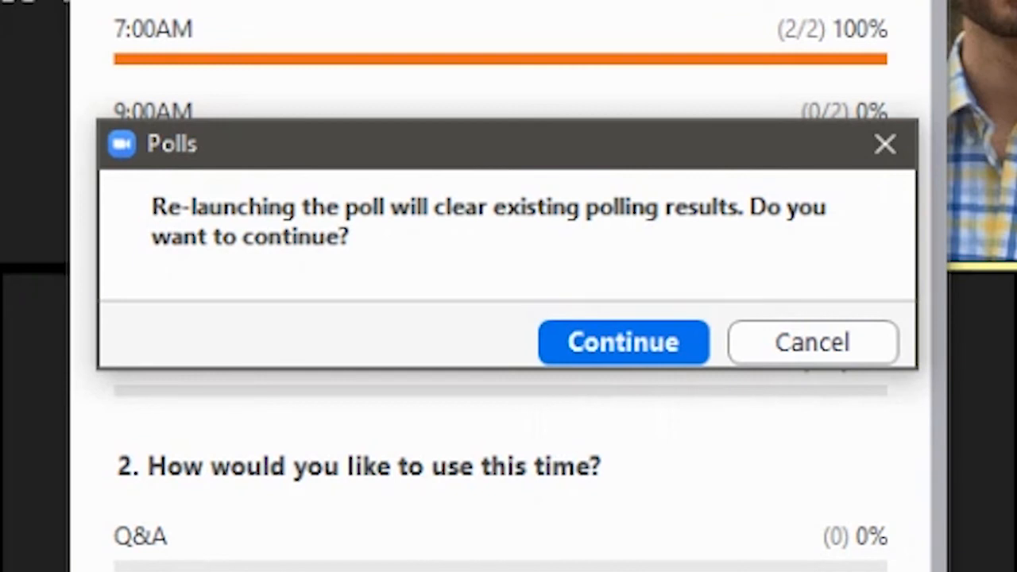
pyautogui.press('Return')
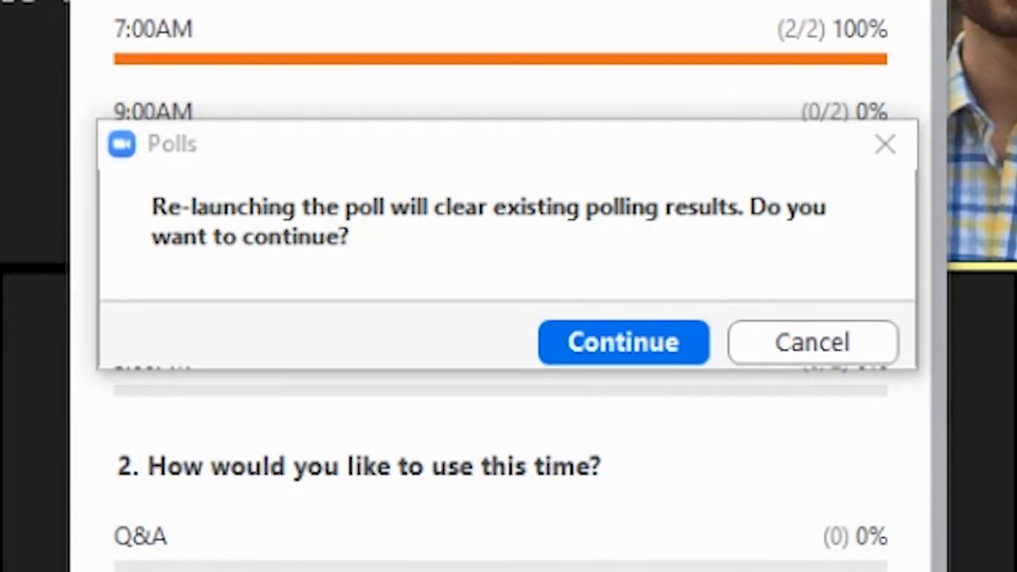
pyautogui.click(653, 340)
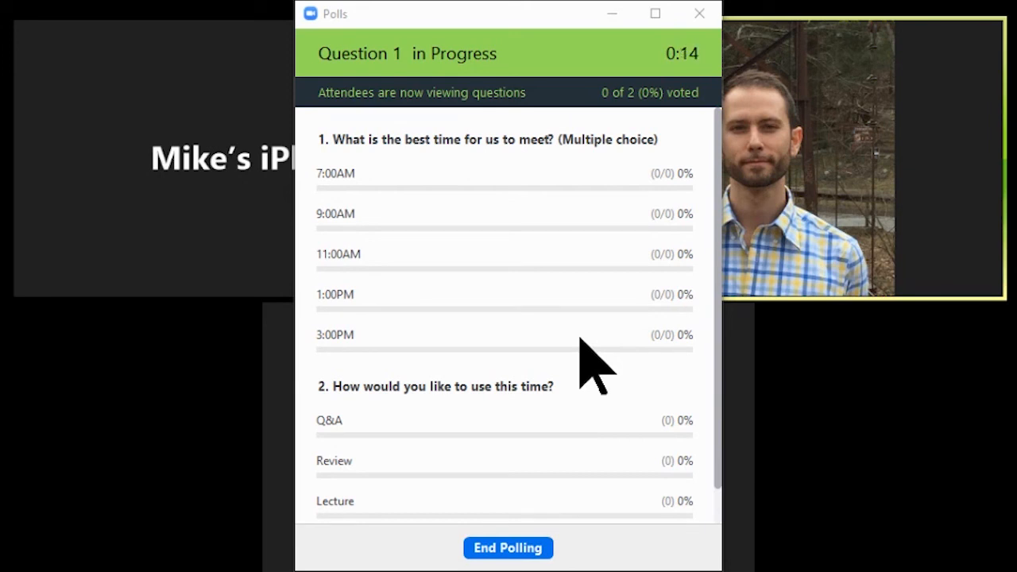
# End the re-launched "Question 1" poll and close the poll window to return to the meeting
pyautogui.click(542, 557)
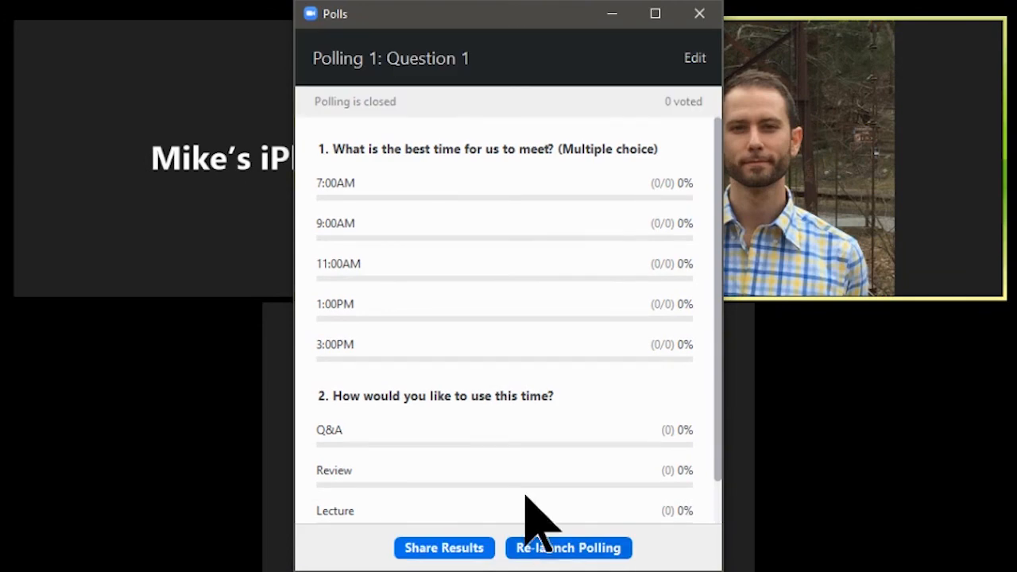
pyautogui.click(715, 12)
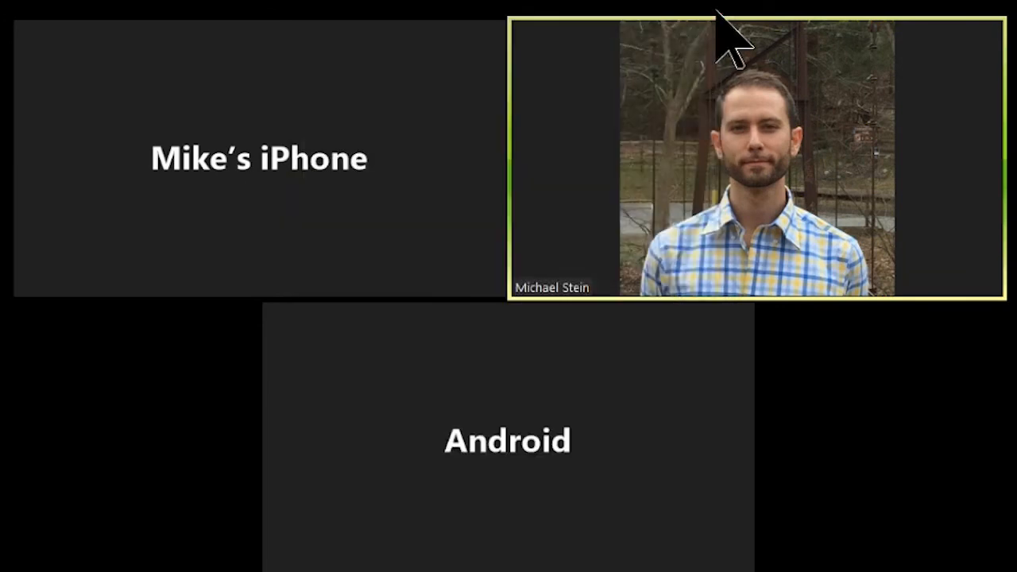